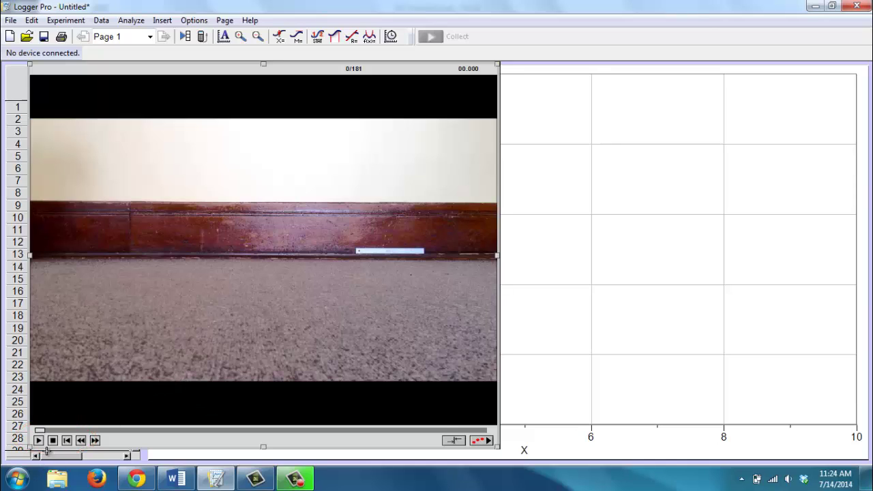
Preview the car movie, stop the playback and show the video analysis tools
click(39, 440)
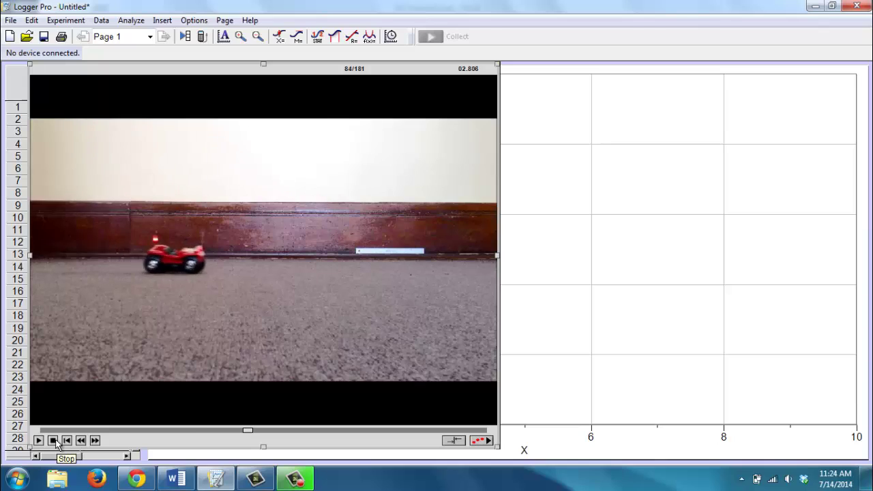
click(56, 442)
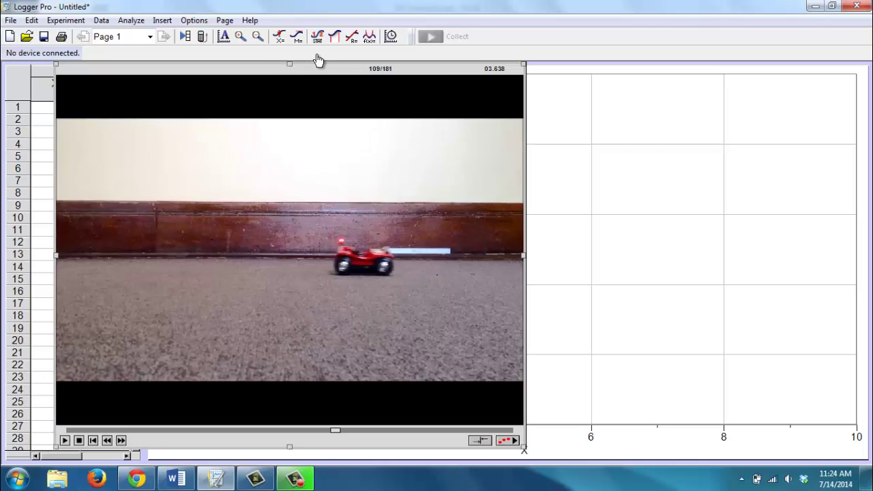
click(510, 441)
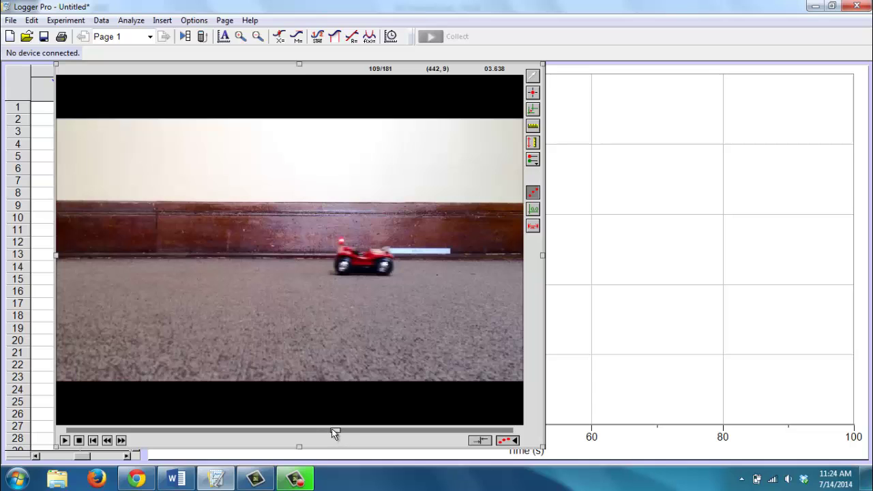
Rewind to frame 77 and set the movie scale along the white ruler on the baseboard to .3 m
drag(335, 429, 258, 429)
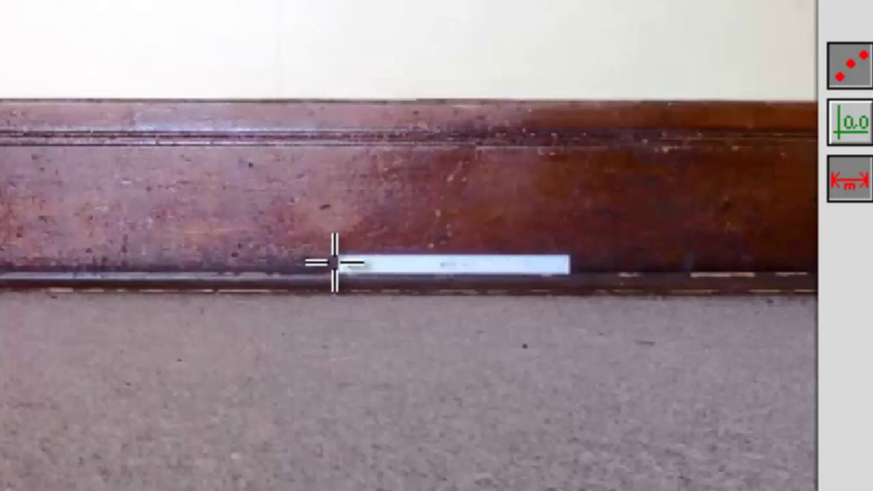
drag(334, 263, 564, 265)
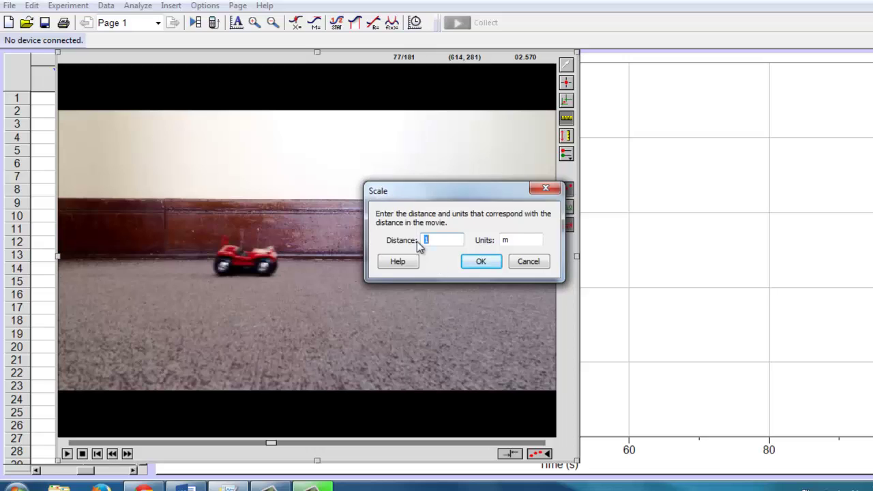
text(.3)
click(481, 264)
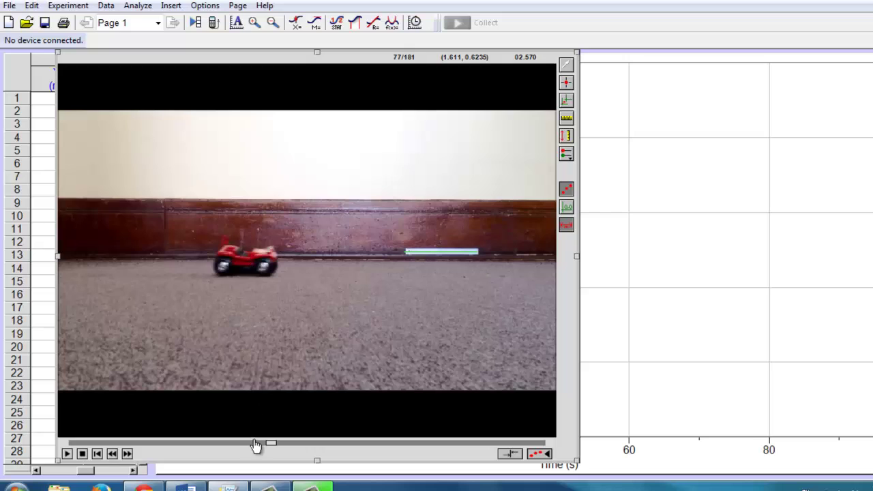
Rewind to frame 63 and mark the red tip above the car's rear in consecutive frames with Add Point
drag(271, 442, 238, 446)
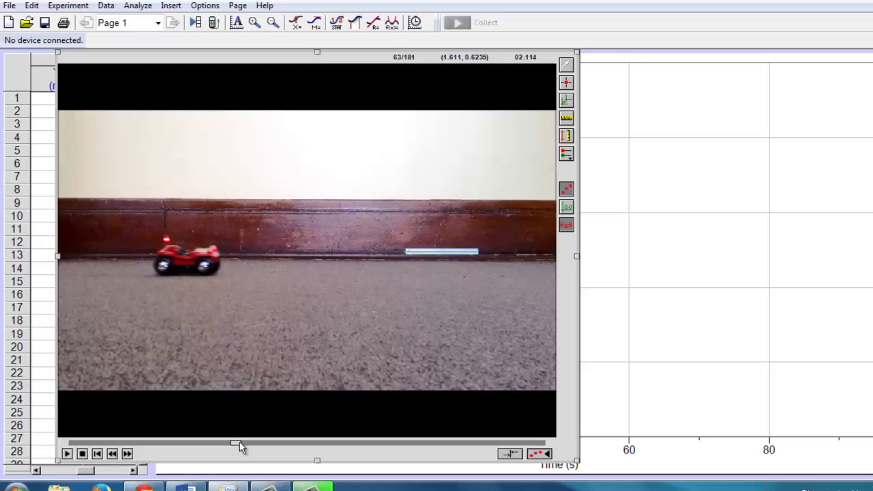
click(567, 83)
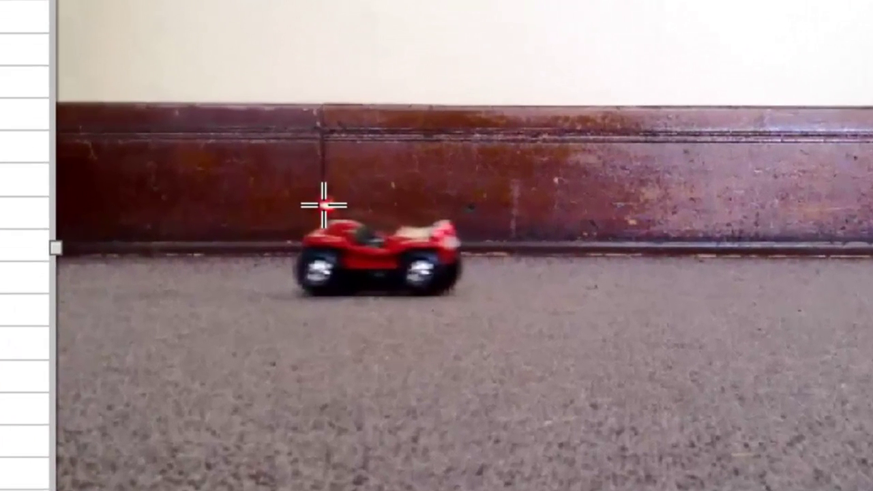
click(323, 205)
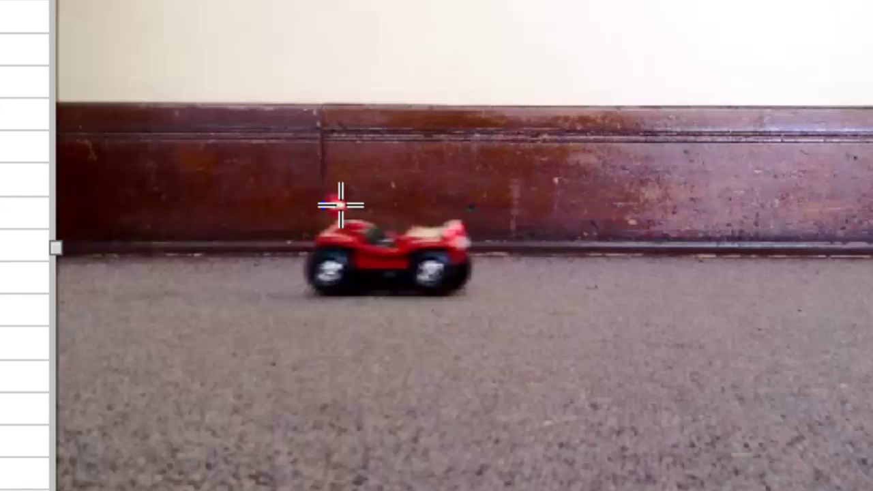
click(341, 204)
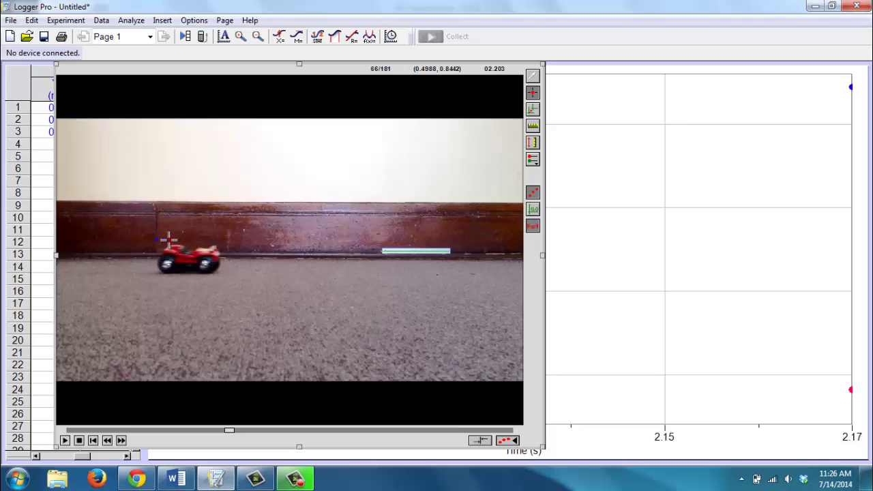
Advance the movie to frame 73, dismiss the Windows color scheme dialog and mark the car's rear tip
click(121, 441)
click(120, 441)
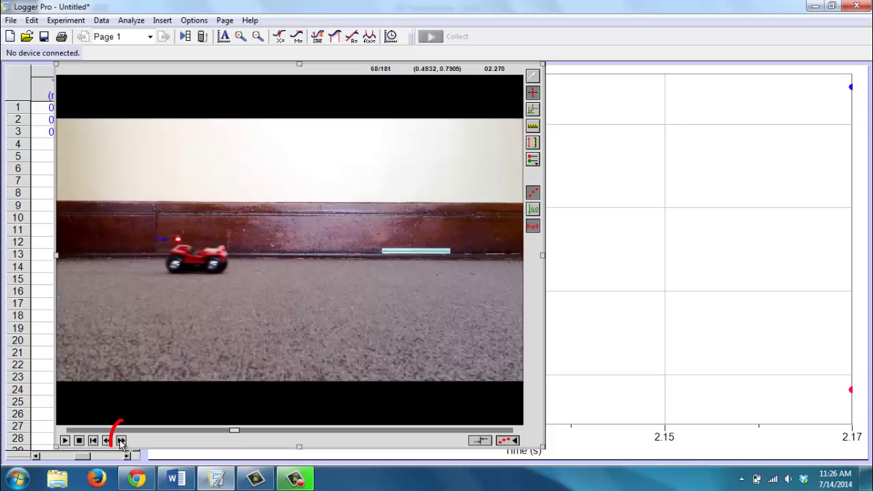
click(121, 440)
click(121, 440)
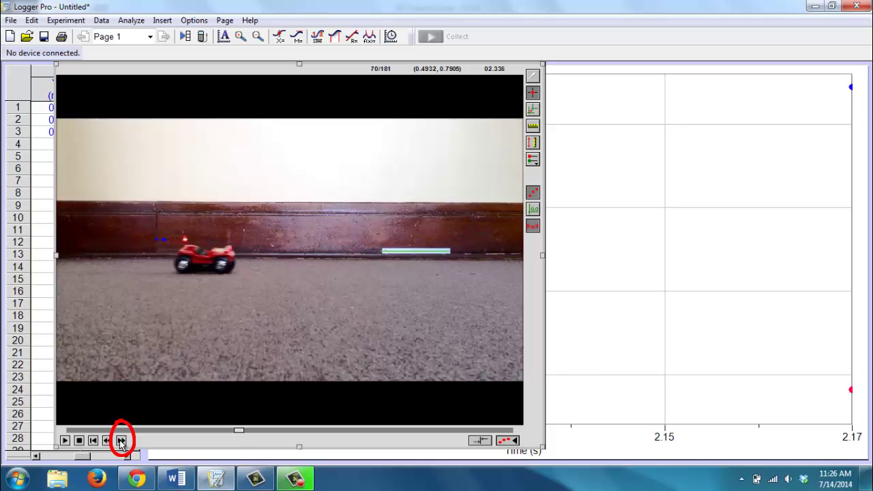
click(121, 441)
click(121, 441)
click(121, 440)
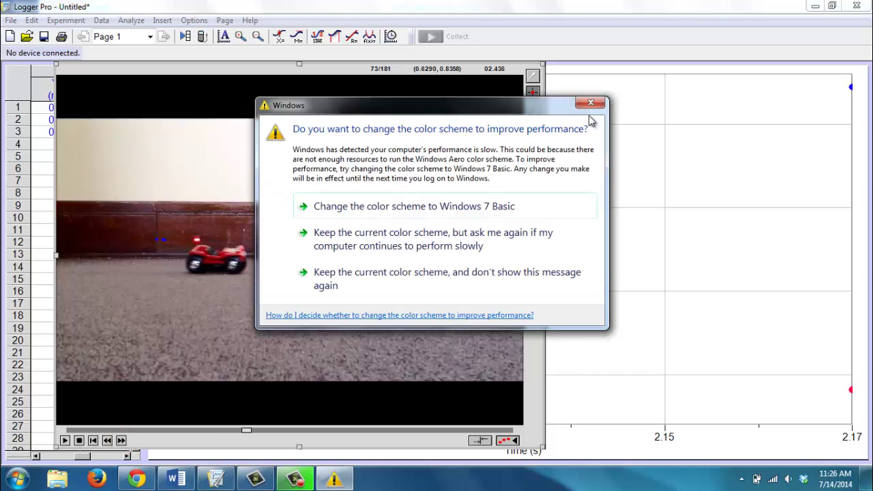
click(591, 105)
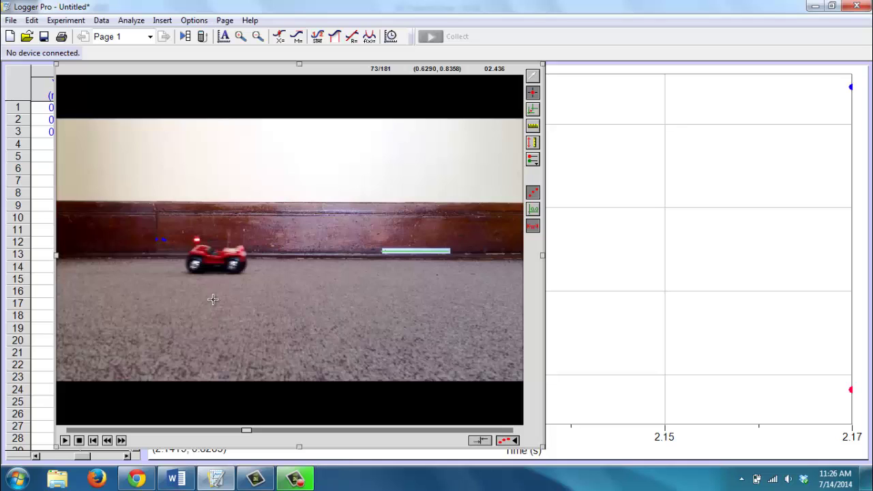
click(197, 238)
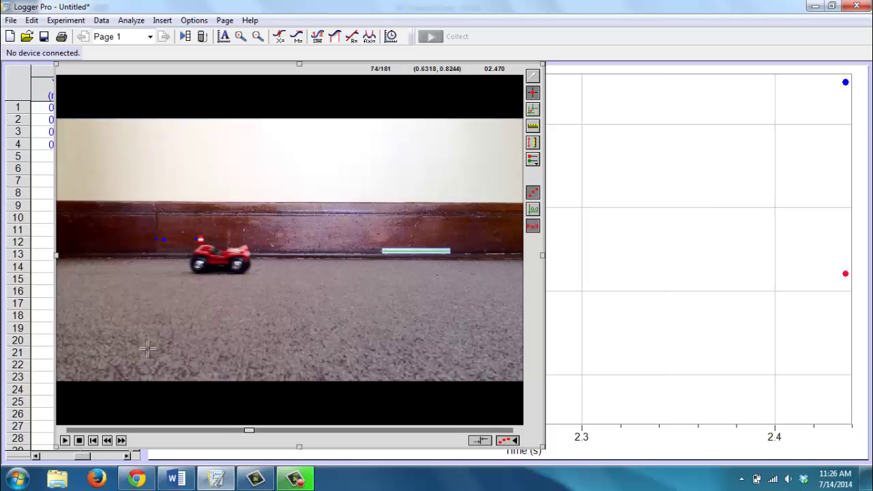
Advance the movie to frame 80 and mark the car's rear tip there
click(124, 444)
click(124, 443)
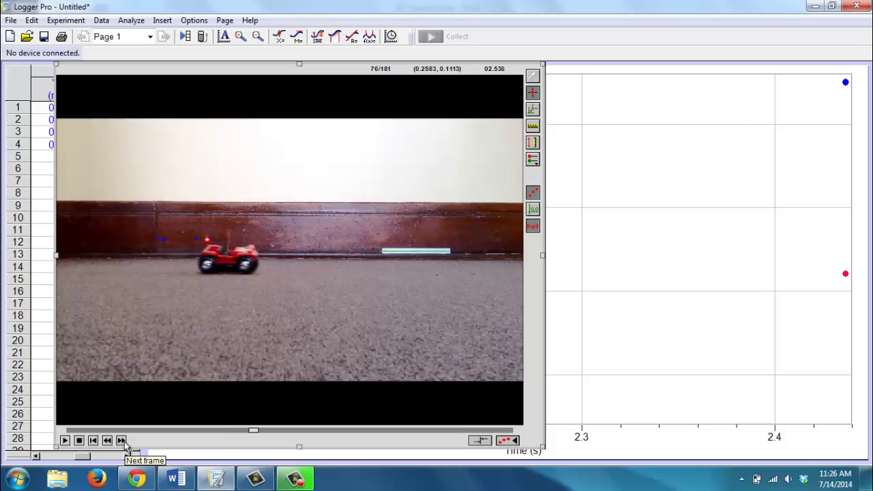
click(124, 443)
click(124, 444)
click(124, 444)
click(124, 443)
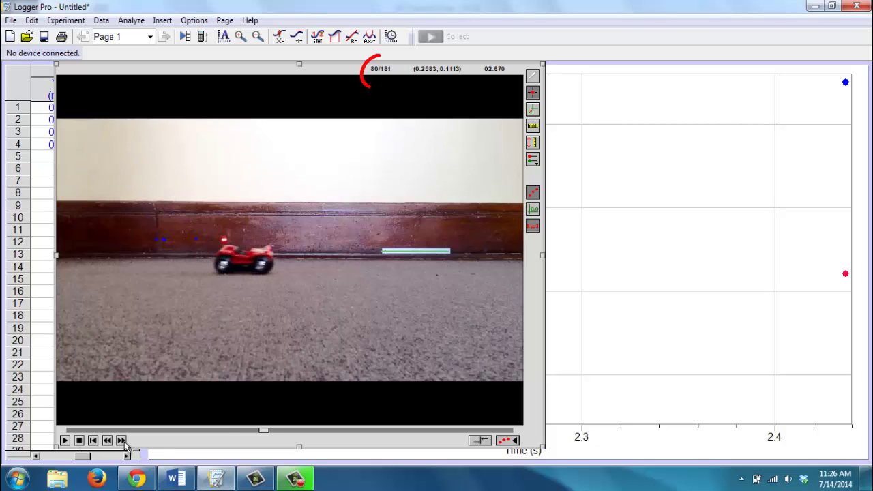
click(225, 239)
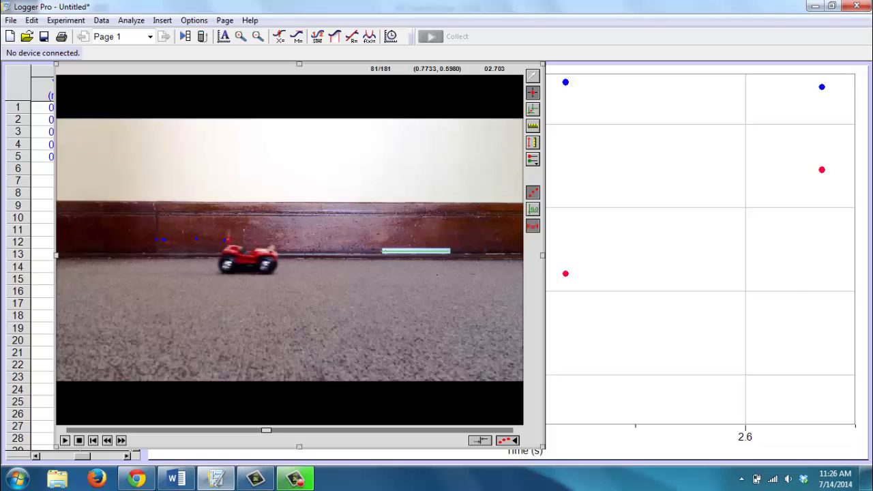
Advance the movie to frame 88 and mark the car's rear tip there
click(121, 441)
click(121, 441)
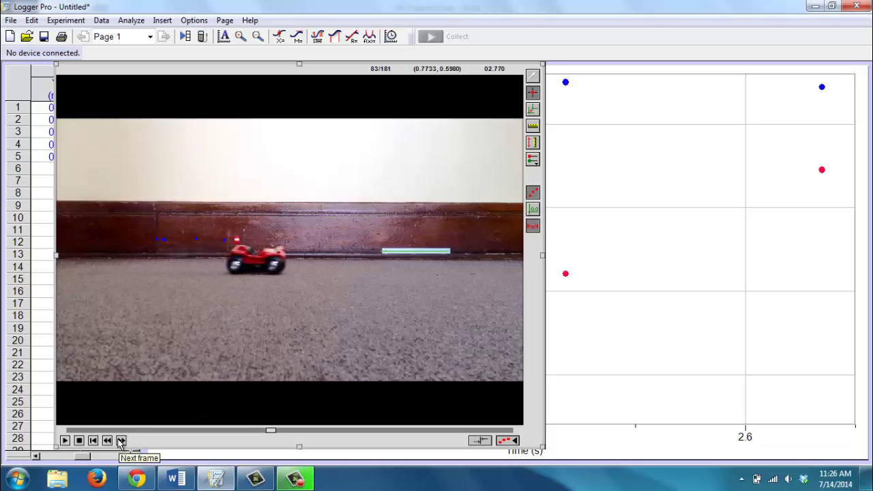
click(121, 440)
click(121, 440)
click(121, 440)
click(121, 441)
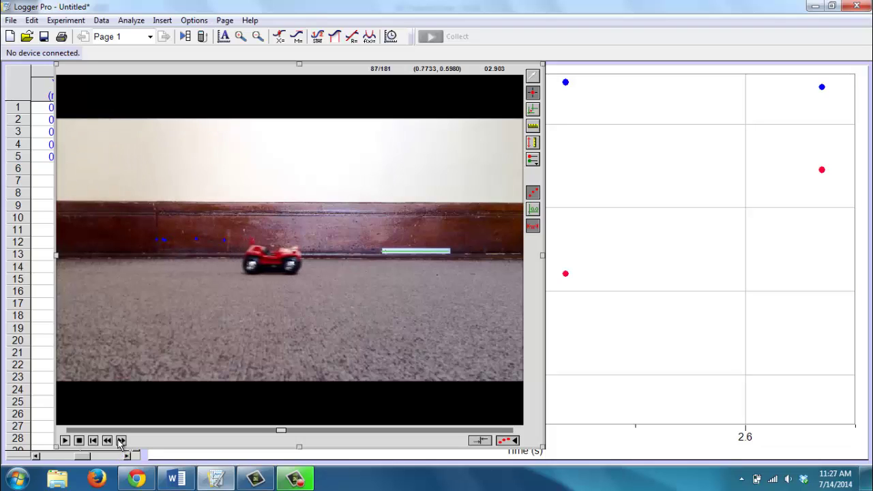
click(120, 441)
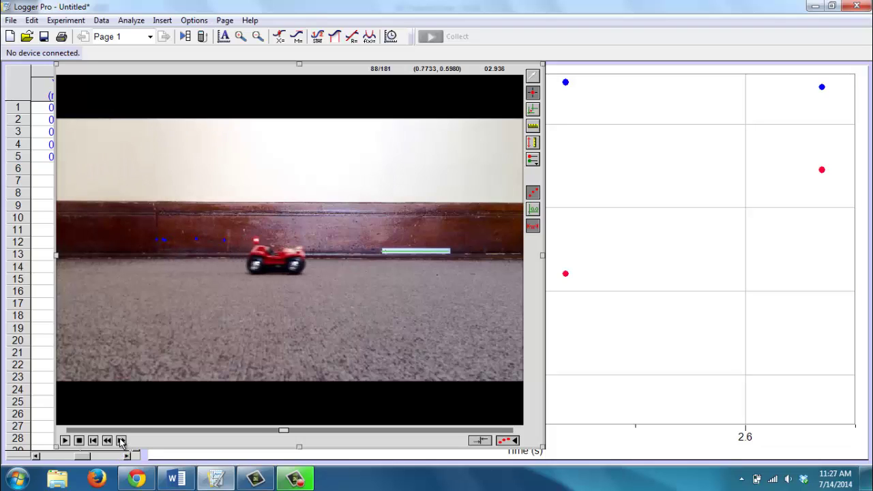
click(259, 241)
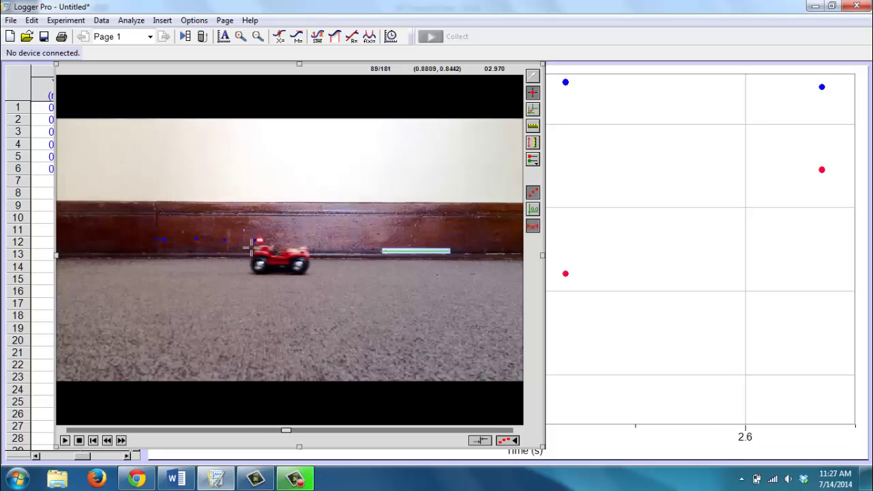
Advance the movie to frame 94 and mark the car's rear tip there
click(121, 441)
click(121, 440)
click(120, 440)
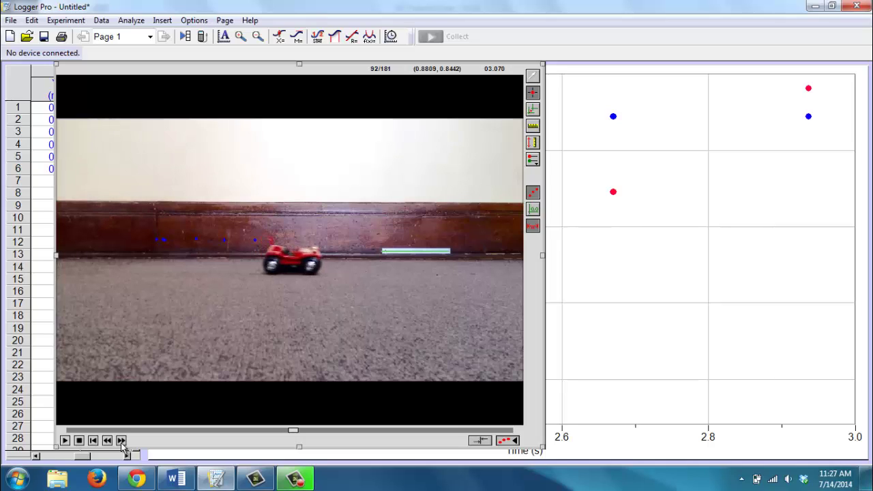
click(121, 441)
click(121, 441)
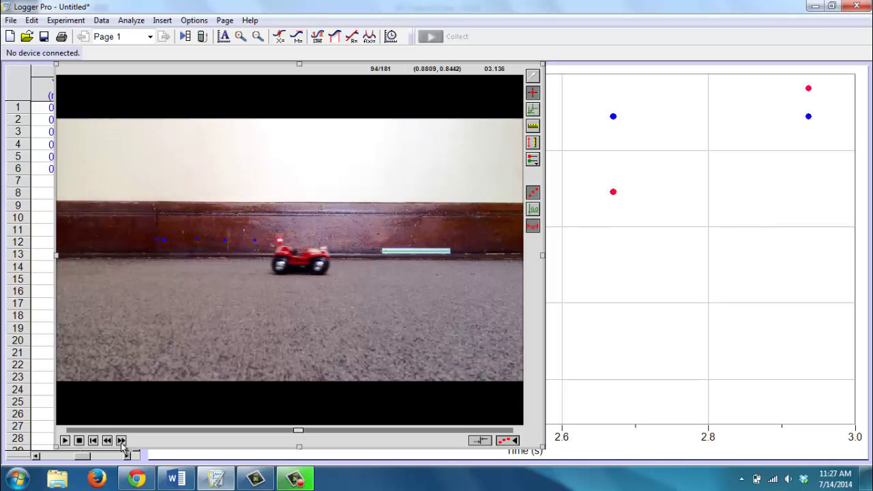
click(279, 240)
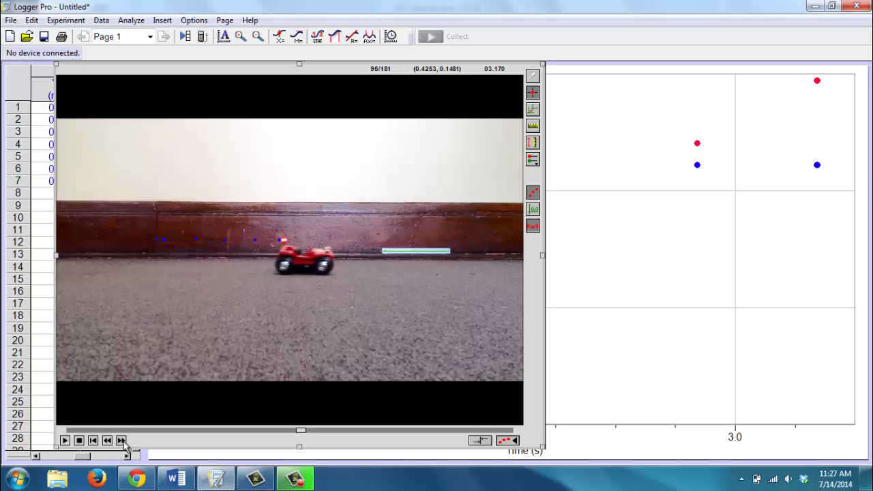
Advance the movie to frame 99 and mark the car's rear tip there
click(121, 441)
click(121, 441)
click(121, 441)
click(121, 441)
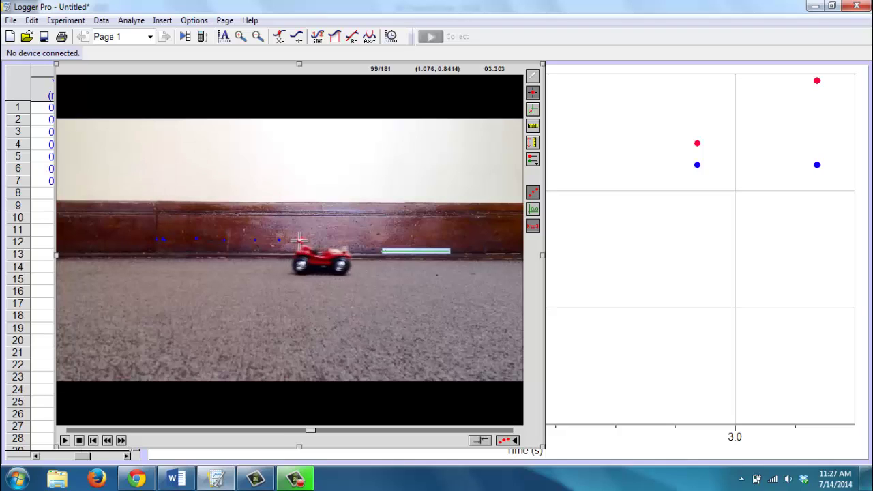
click(300, 239)
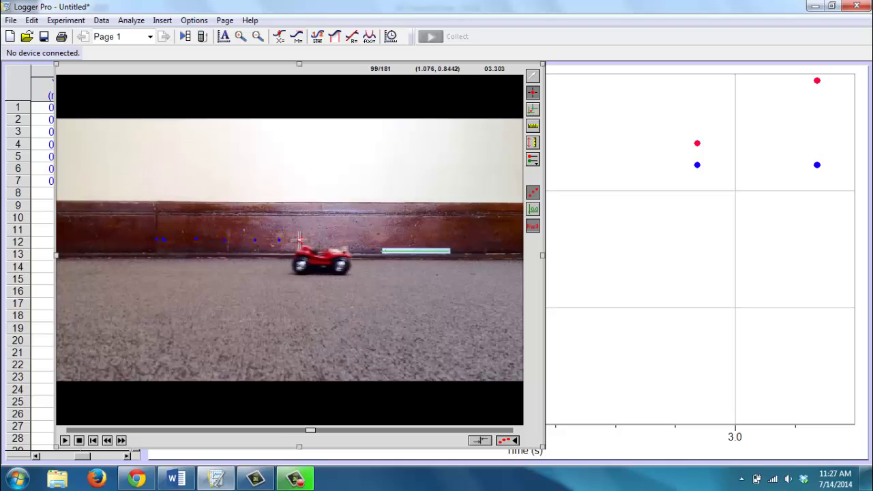
Advance the movie to frame 105 and mark the car's rear tip there
click(122, 441)
click(121, 441)
click(121, 441)
click(122, 440)
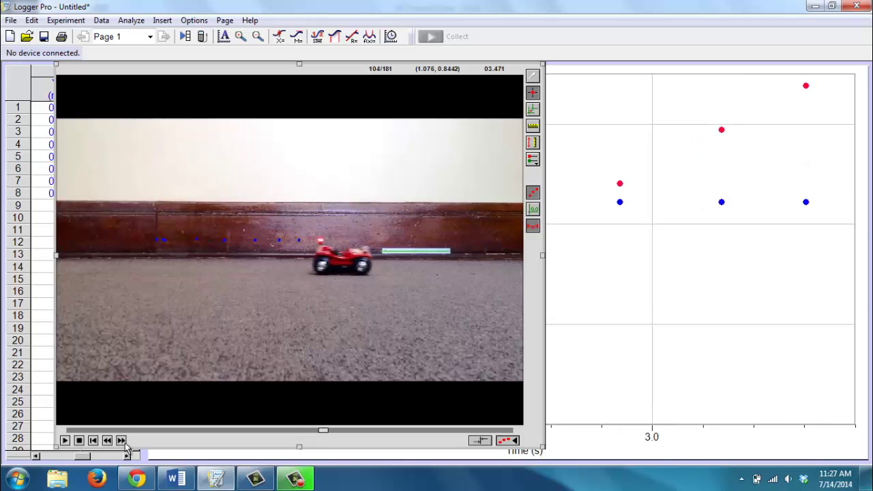
click(123, 442)
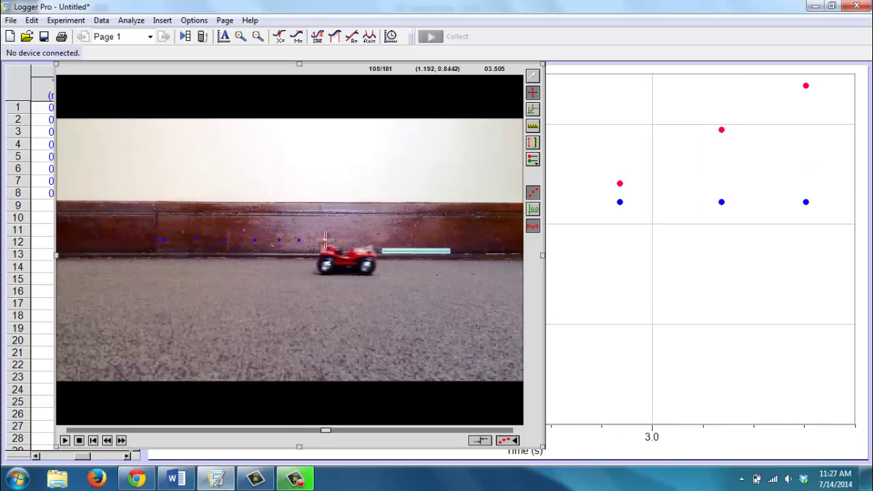
click(326, 238)
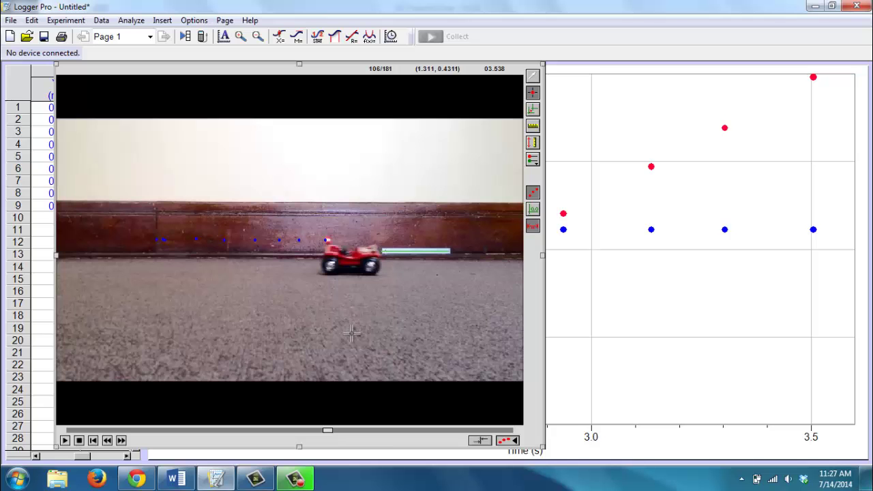
Place a stray point on the wall above the car, select that point and delete it
click(417, 158)
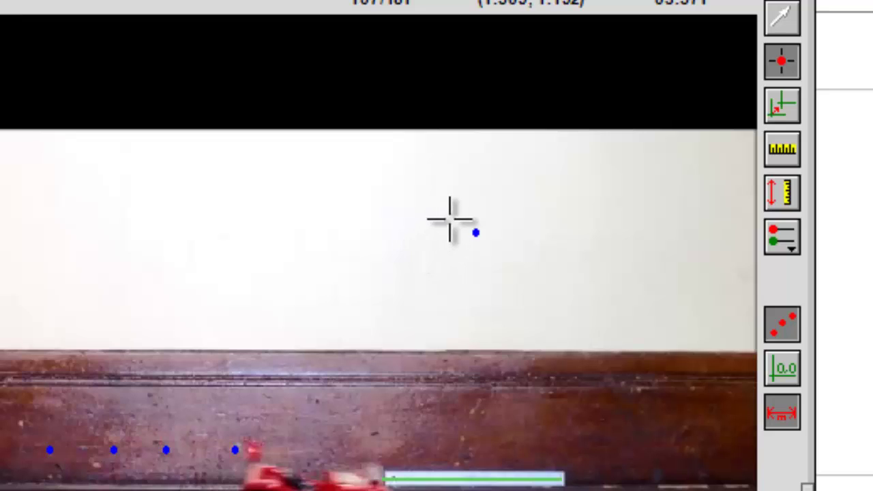
click(778, 19)
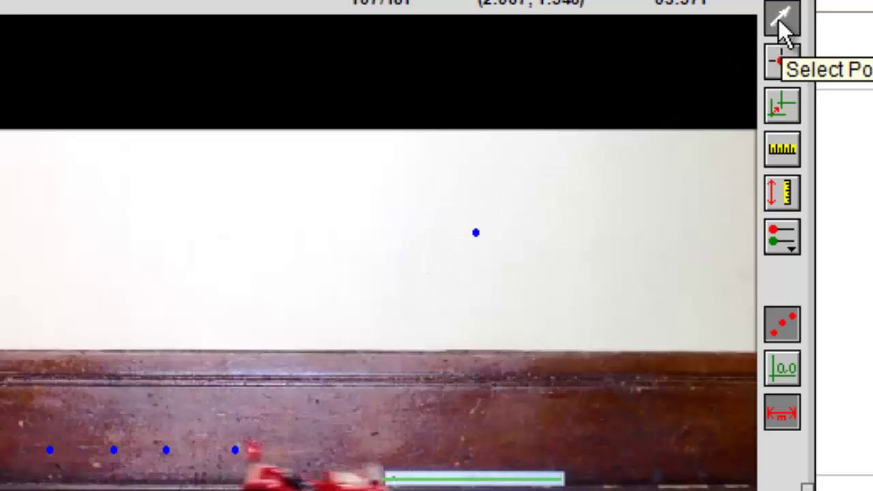
click(477, 233)
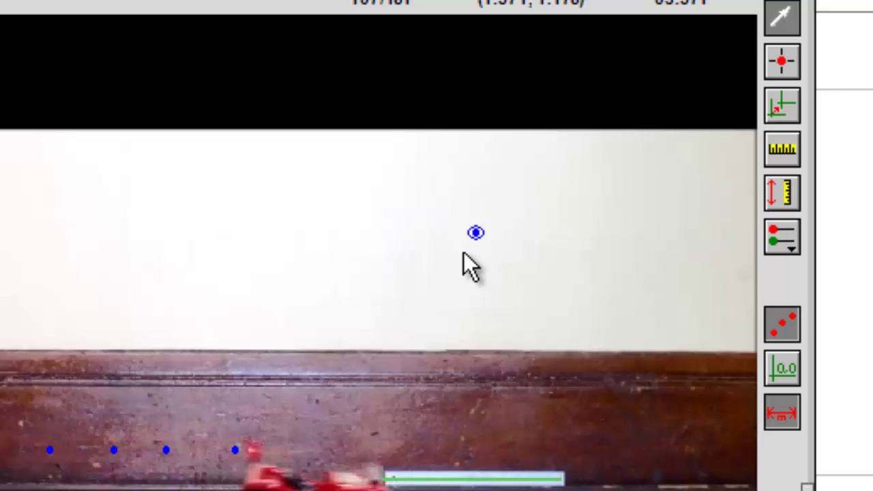
key(Delete)
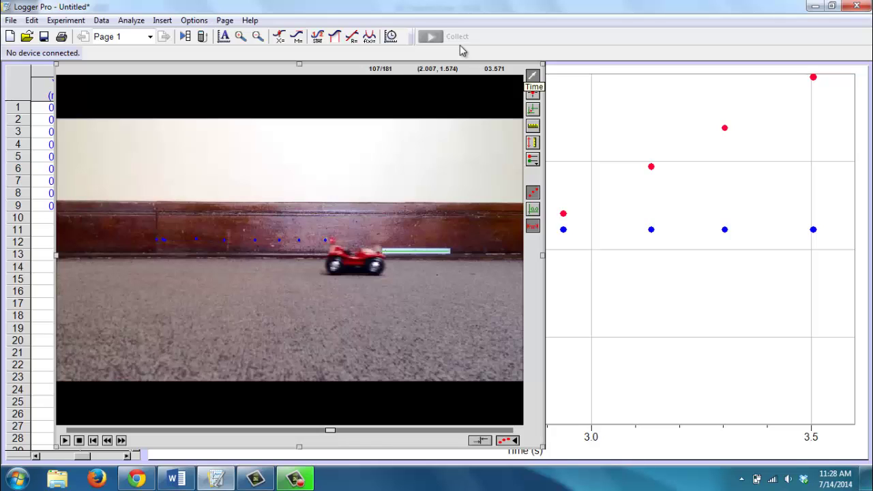
Auto-arrange the page so the movie, the data table and the graph no longer overlap
key(ctrl+r)
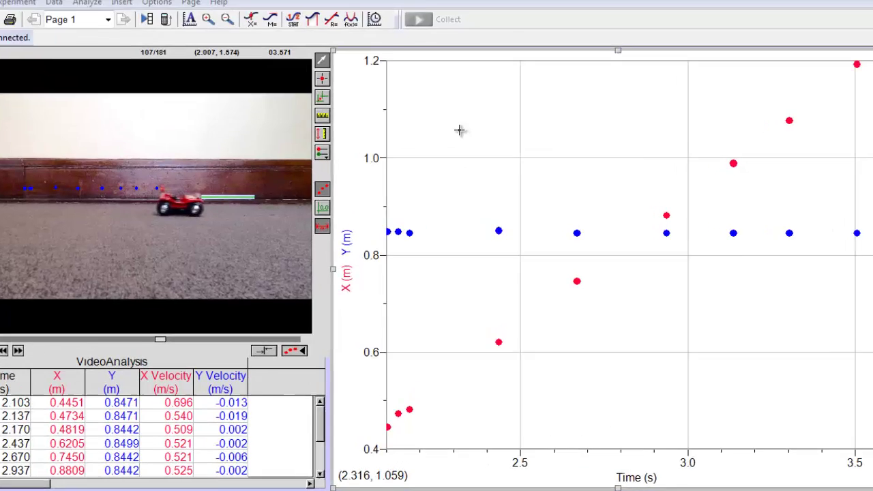
Remove the Y (m) column from the graph's vertical axis, keeping only X (m) plotted against time
double_click(467, 136)
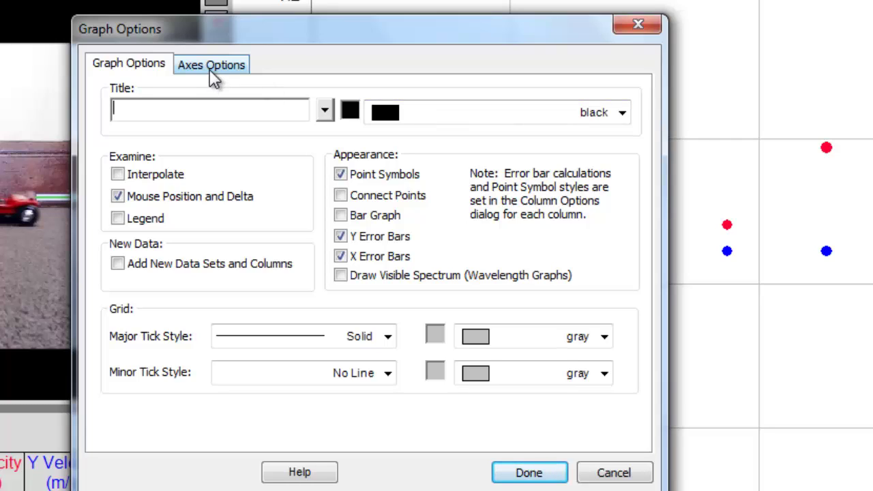
click(211, 66)
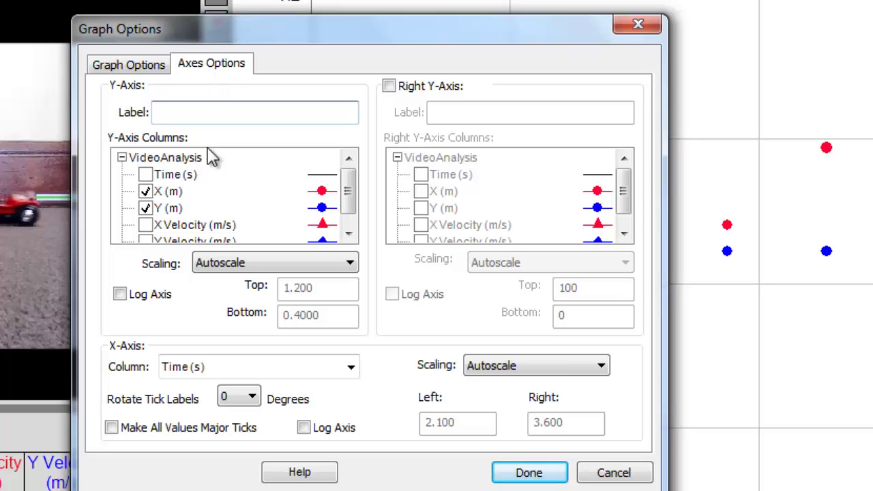
click(144, 209)
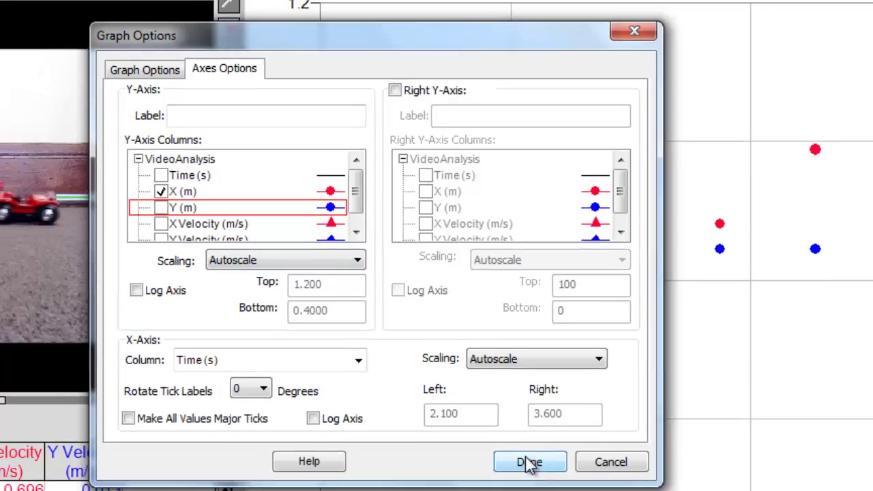
click(531, 462)
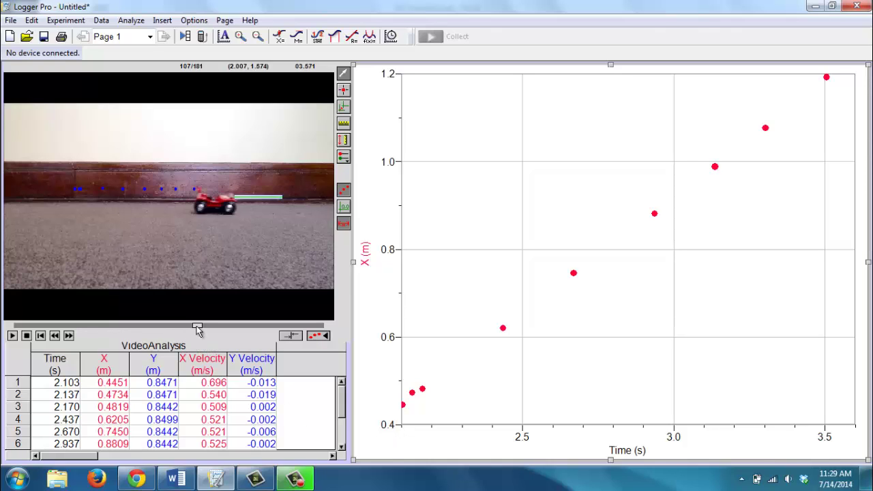
Return the movie to frame 63, where the car's first position point is marked
drag(197, 330, 121, 329)
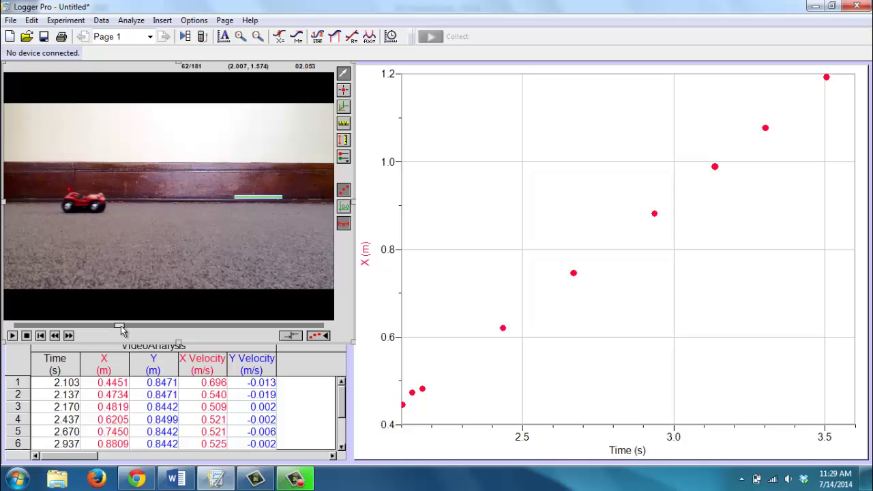
click(69, 335)
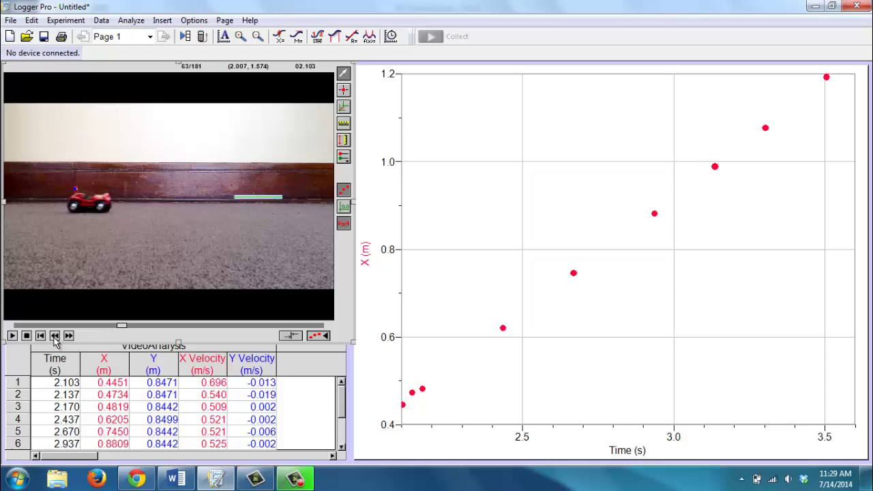
click(54, 335)
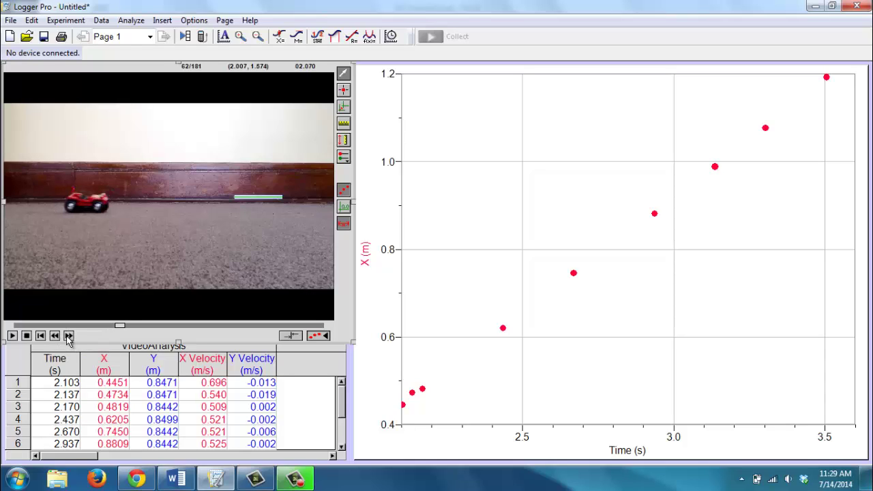
click(69, 336)
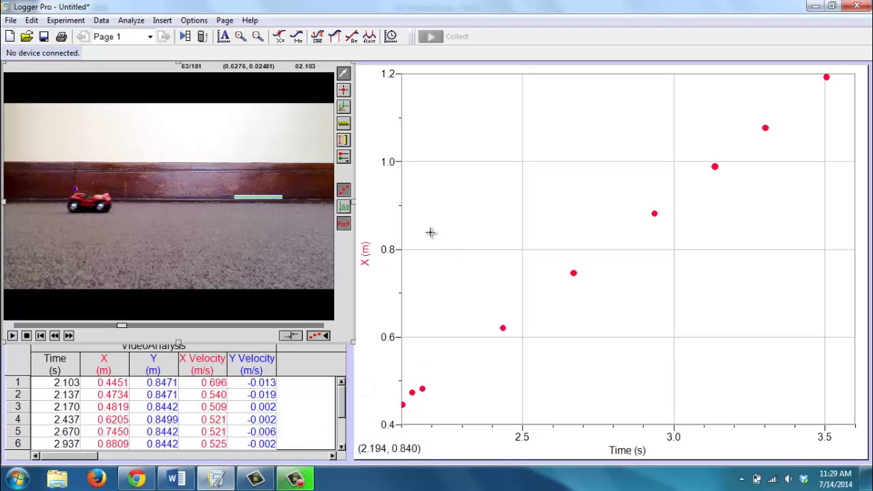
Place the coordinate origin on the car's first marked point and rotate the axes slightly to follow its path
click(344, 108)
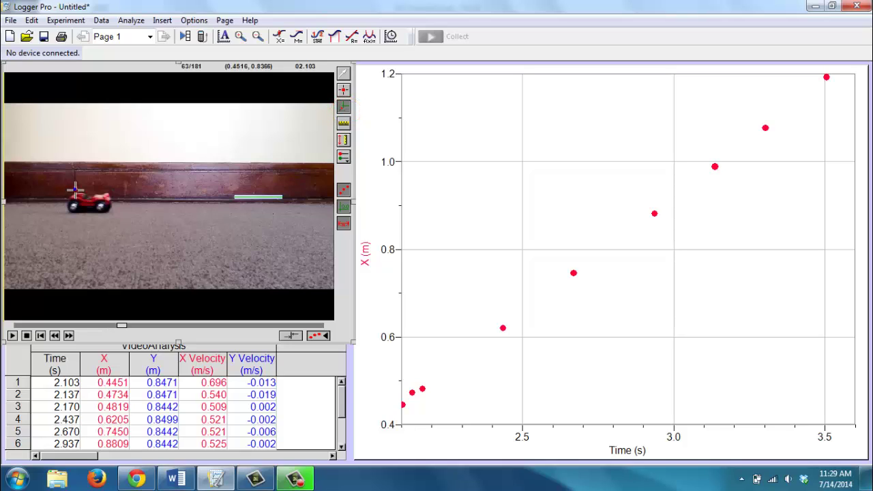
click(76, 190)
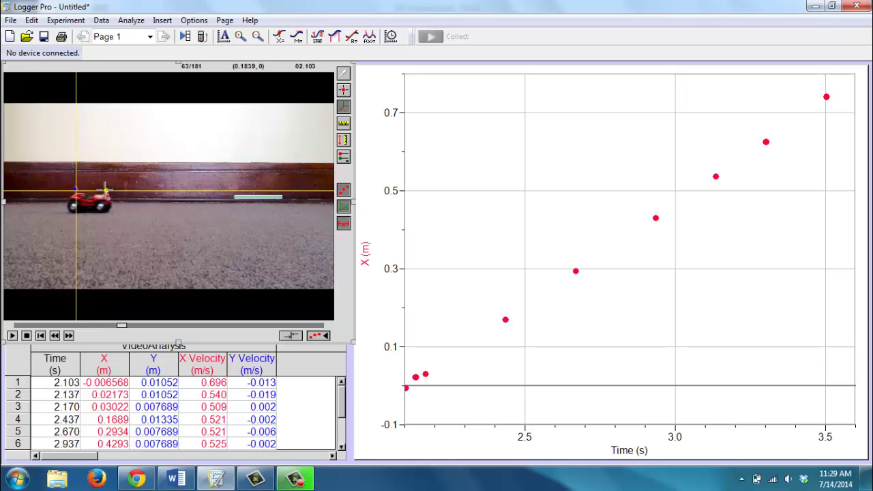
mouse_move(105, 186)
mouse_down()
mouse_move(107, 199)
mouse_move(110, 189)
mouse_up()
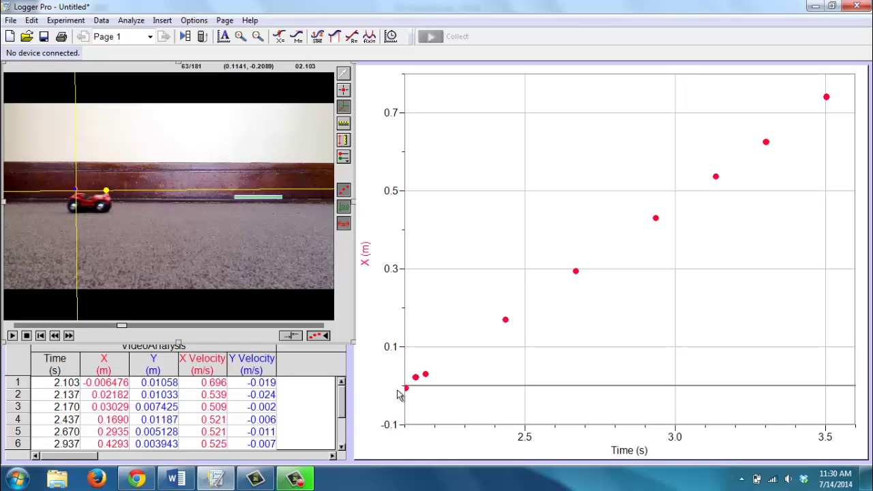
Synchronize the movie with the VideoAnalysis data so that graph time 0 s matches movie time 2.1033 s
click(290, 337)
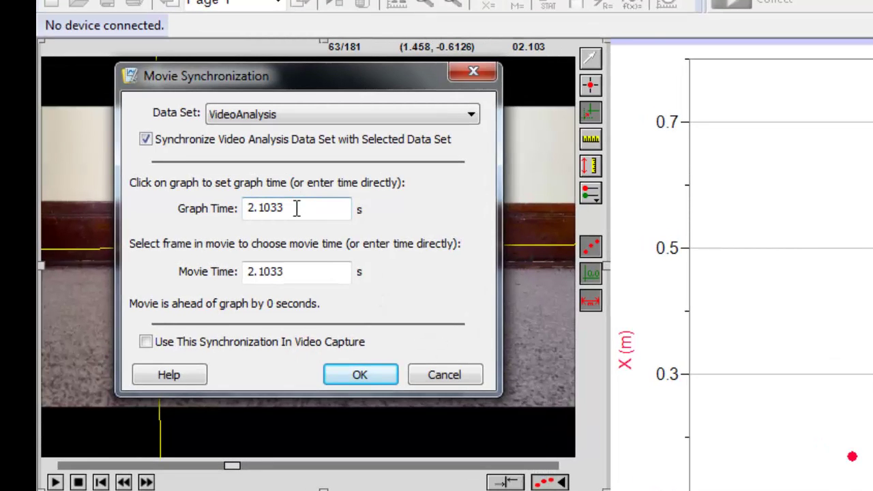
drag(297, 209, 225, 205)
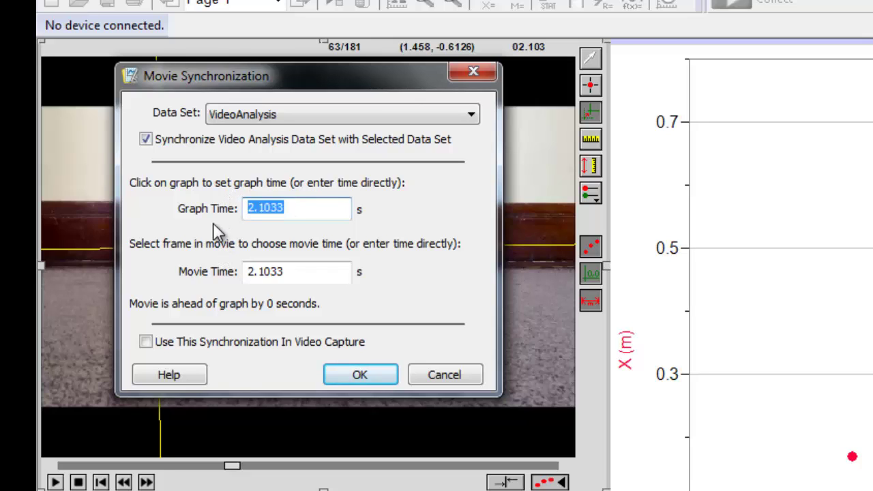
text(0)
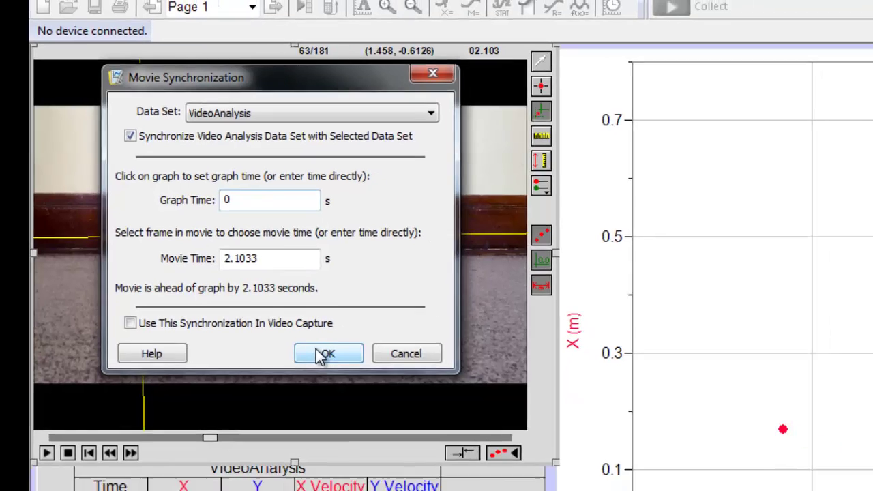
click(325, 354)
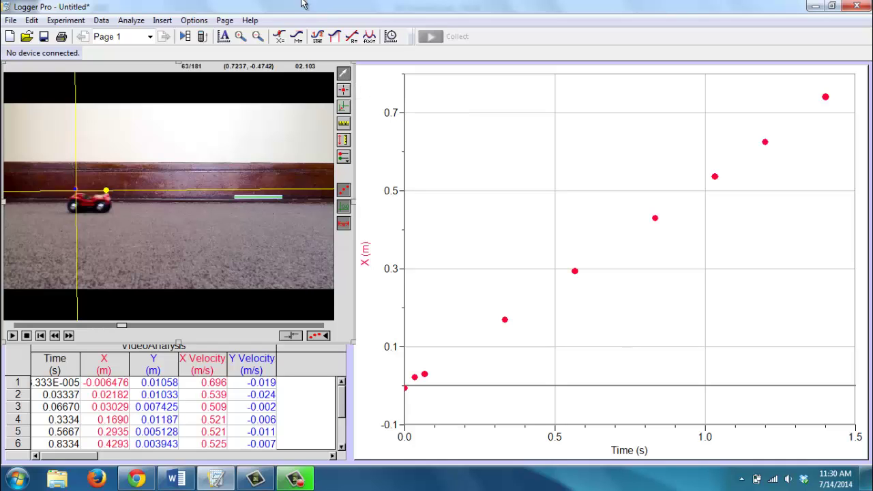
Insert a second graph and auto-arrange the page so it no longer covers the other objects
click(163, 21)
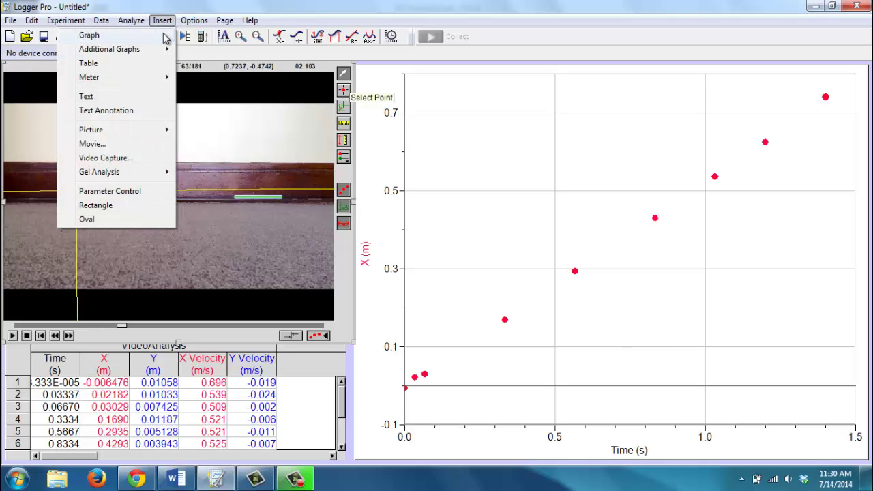
click(88, 34)
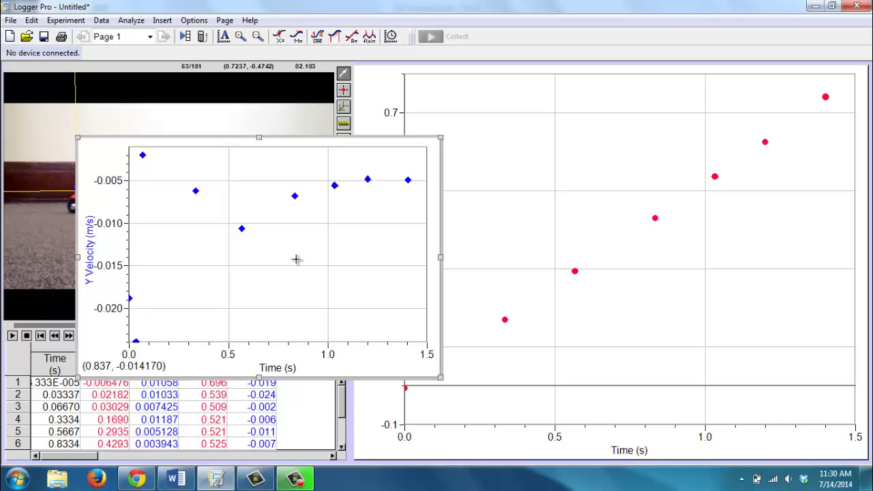
key(ctrl+r)
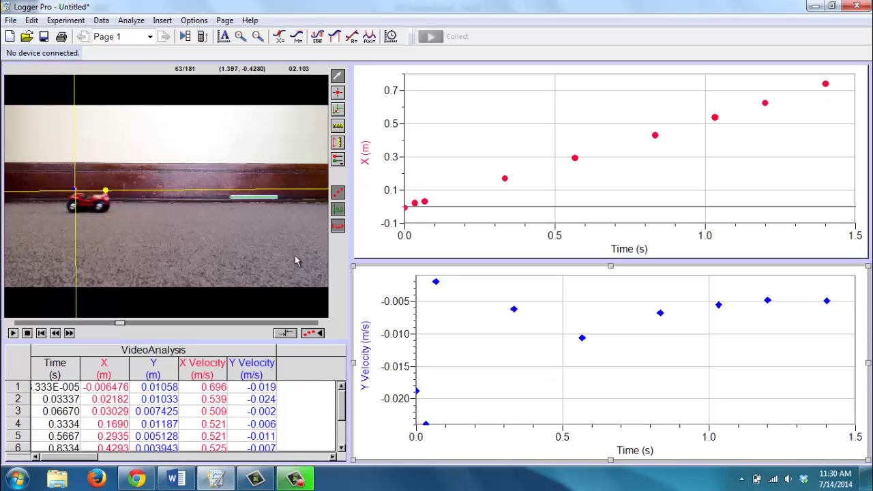
Plot X Velocity (m/s) instead of Y Velocity on the new graph's vertical axis
double_click(493, 355)
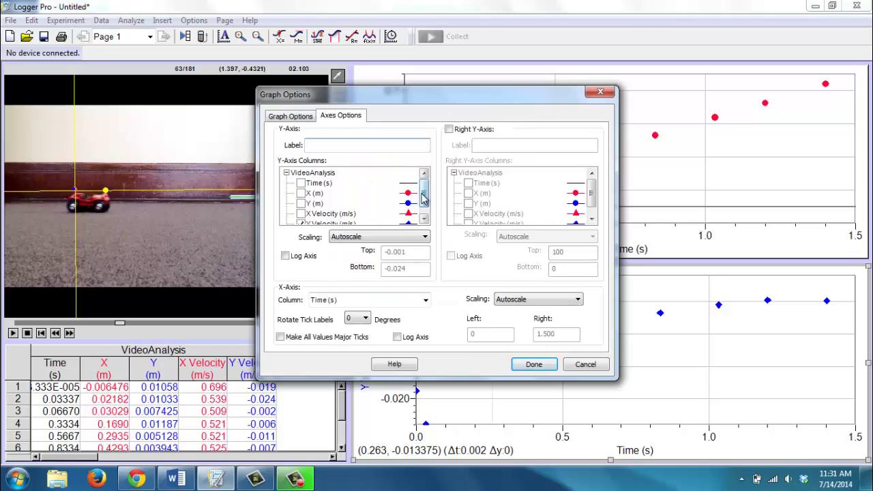
scroll(423, 198, down, 1)
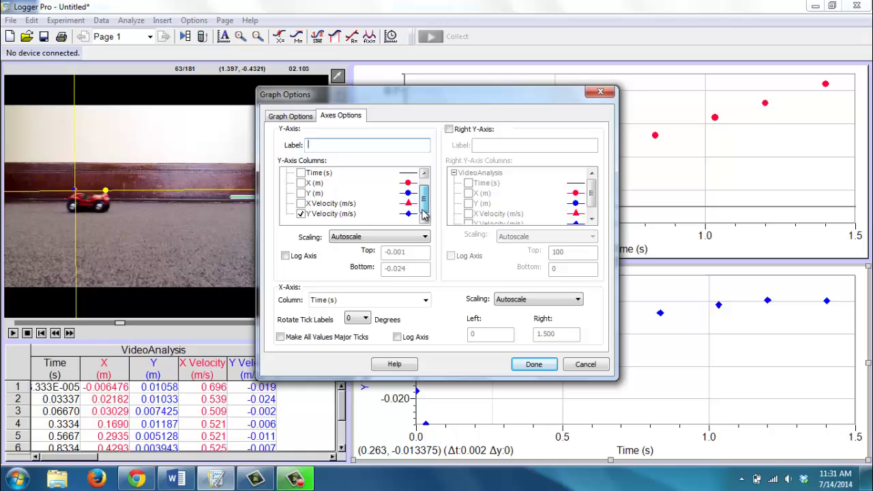
click(301, 213)
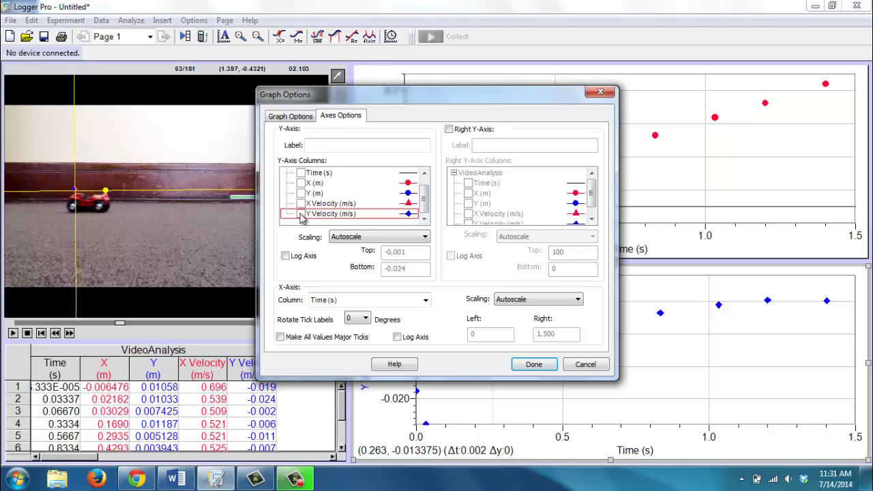
click(301, 203)
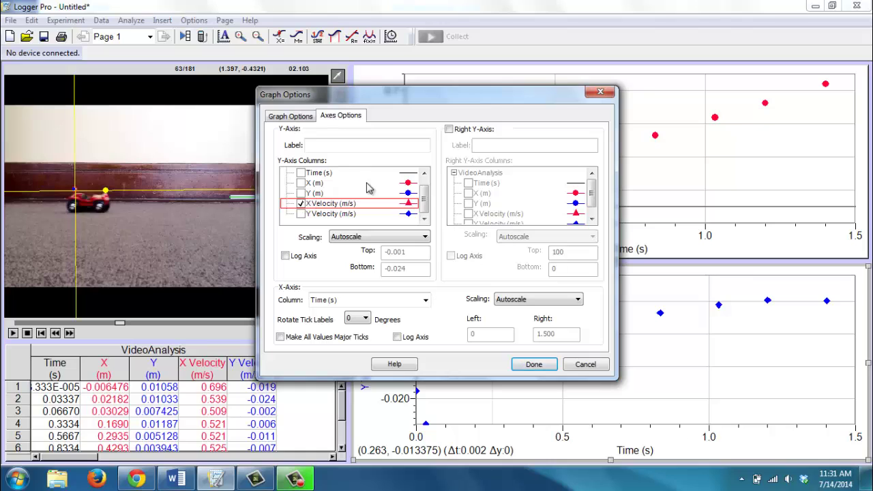
click(534, 365)
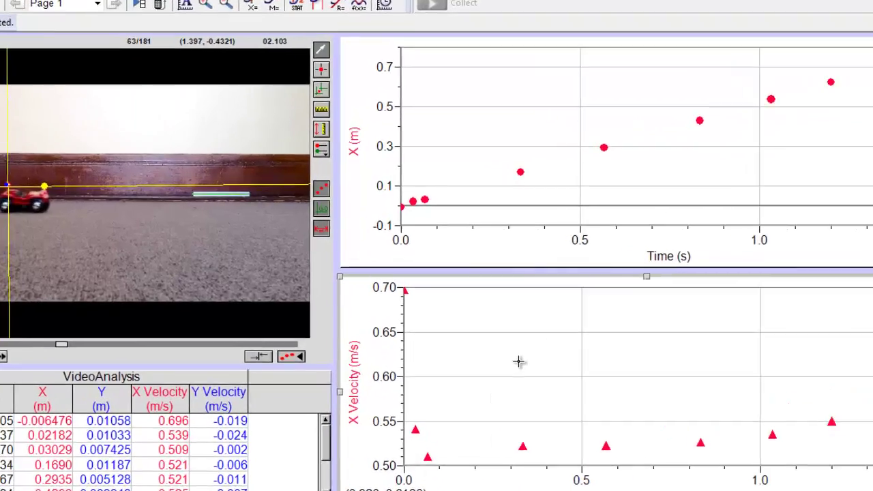
Set the velocity graph's vertical axis to Manual scaling with a top of 1 and a bottom of 0
double_click(505, 339)
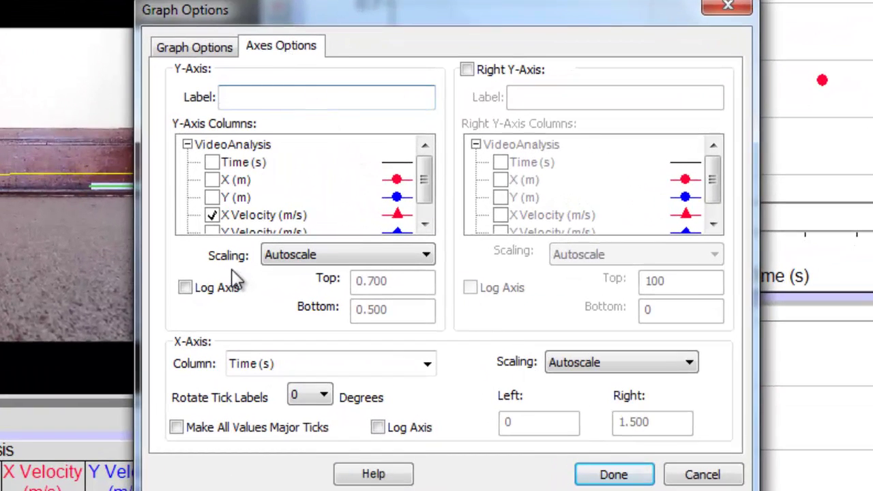
click(288, 259)
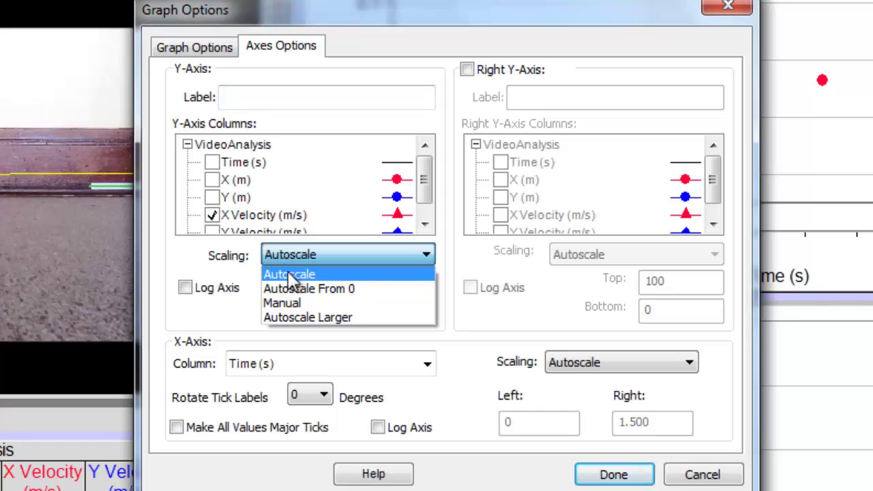
click(290, 302)
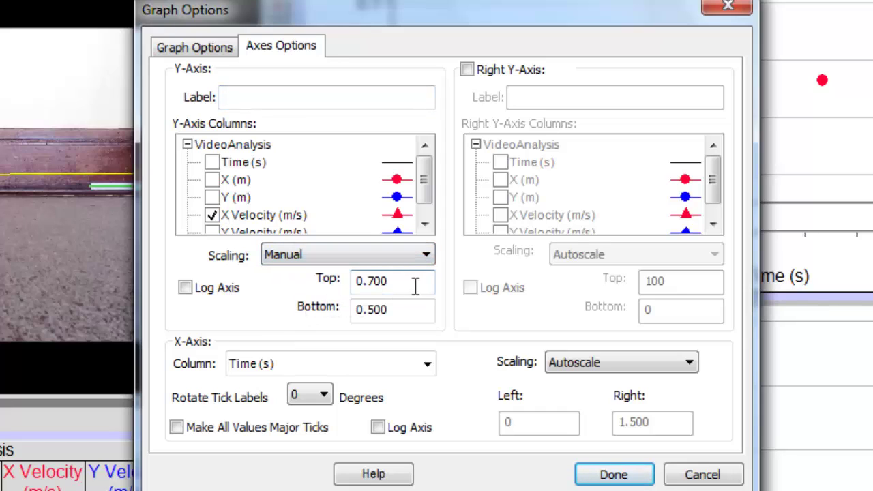
drag(413, 285, 335, 284)
text(1)
drag(398, 309, 335, 310)
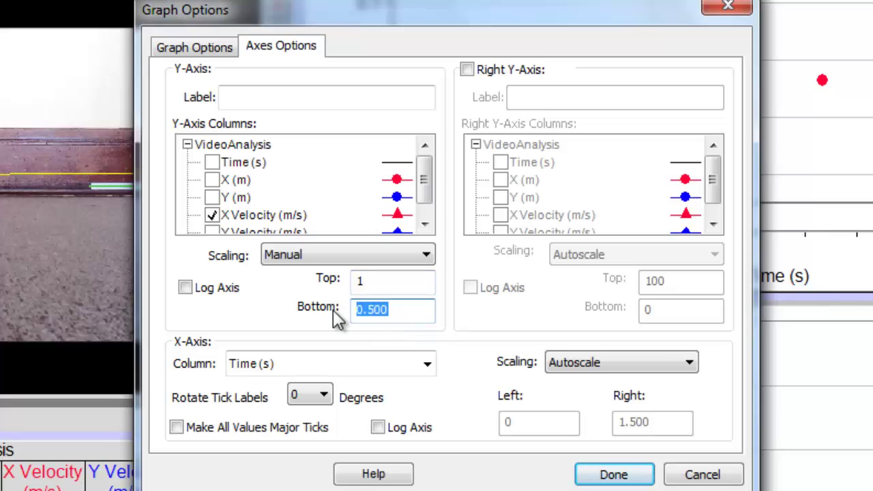
text(0)
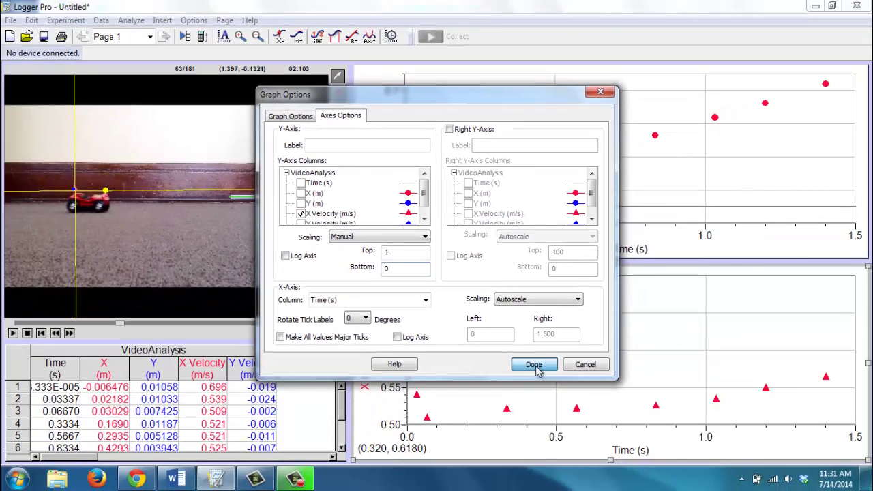
click(535, 365)
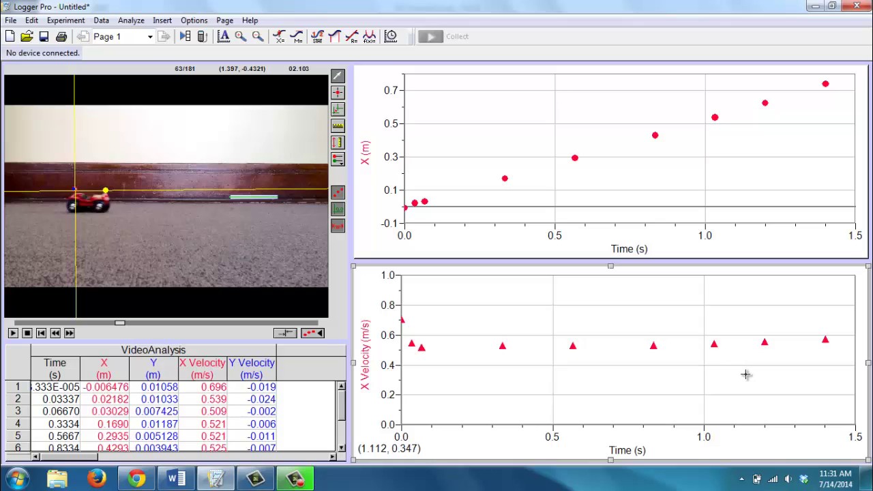